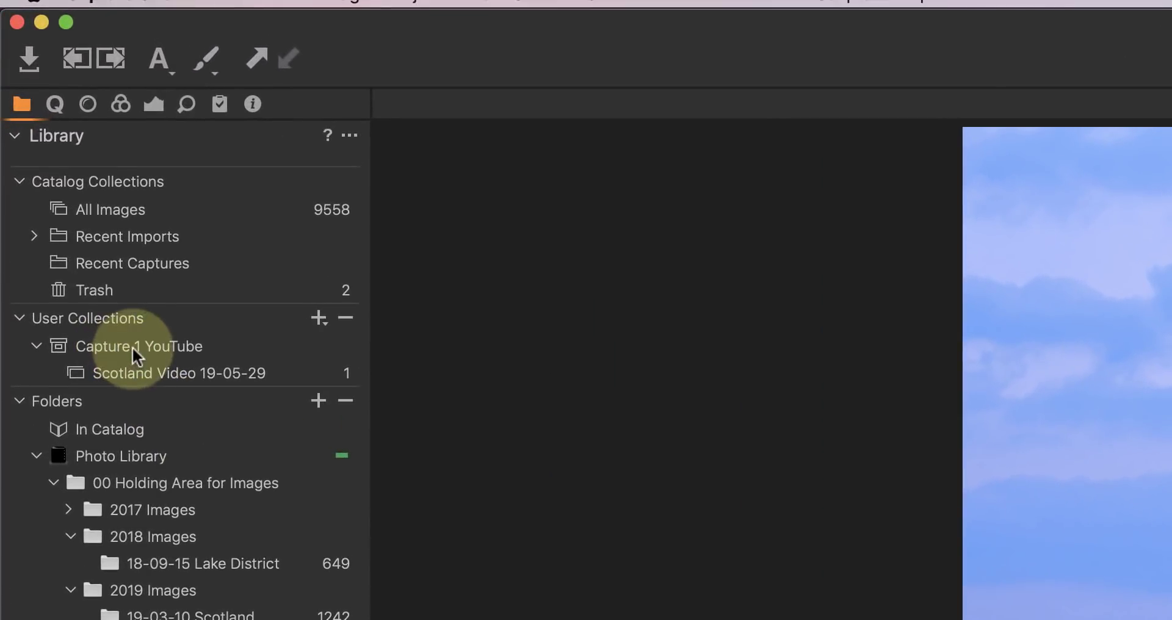
- Open the Scotland Video 19-05-29 album inside the Capture 1 YouTube collection
left_click(171, 346)
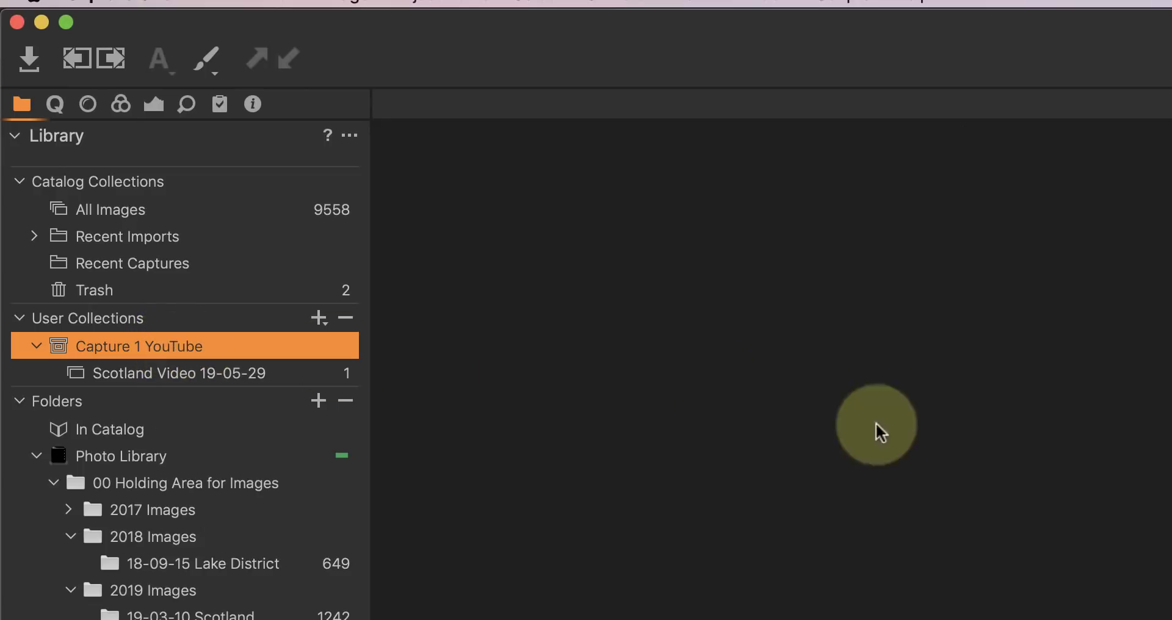
left_click(207, 383)
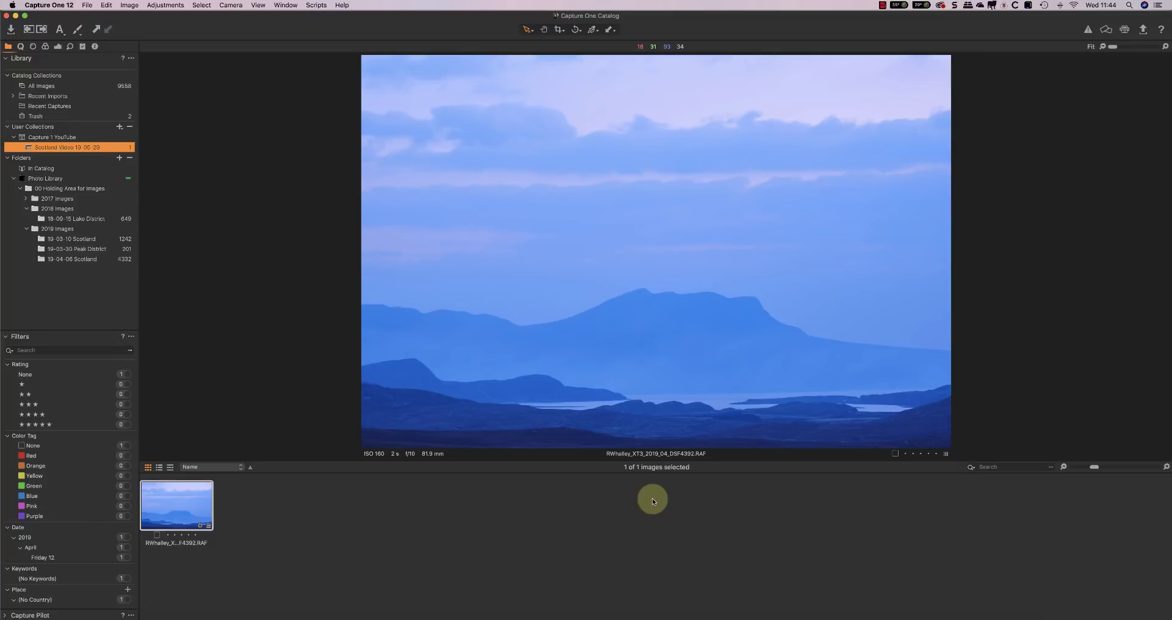
- Look for Viveza 2 under the photo's Edit With options, then cancel the Other... file browser
right_click(574, 278)
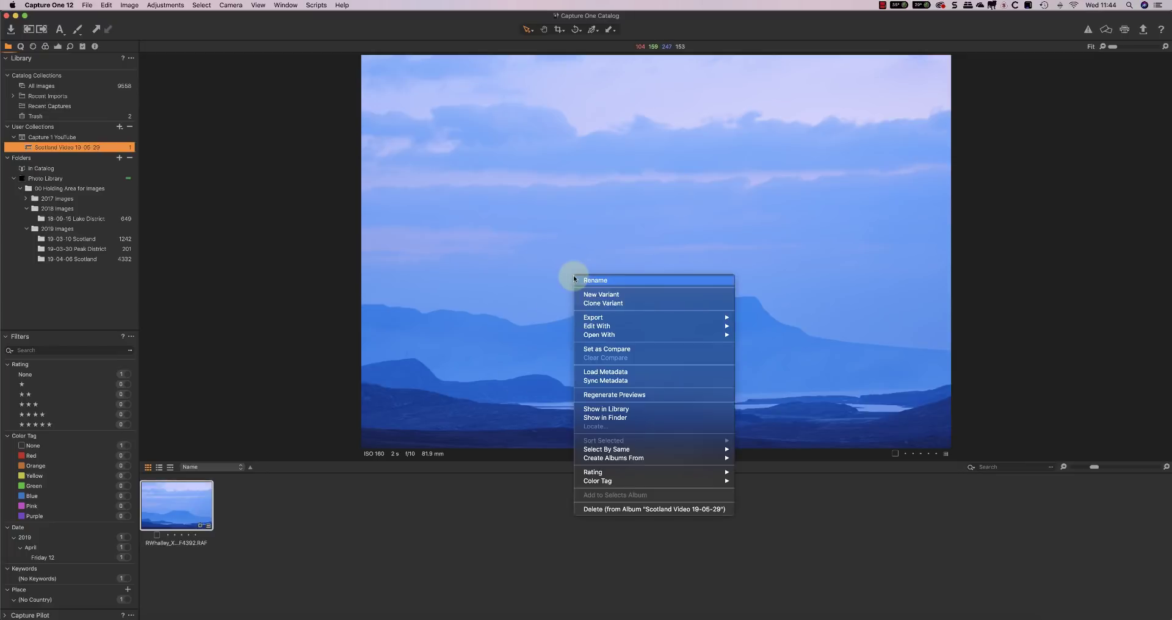
mouse_move(596, 326)
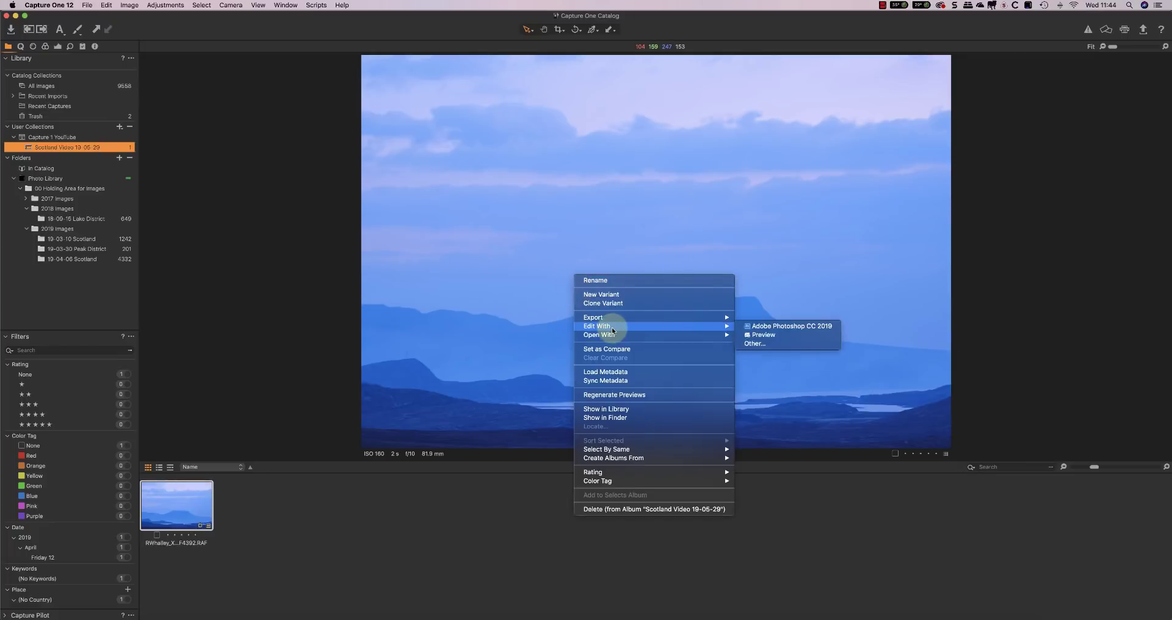
left_click(823, 331)
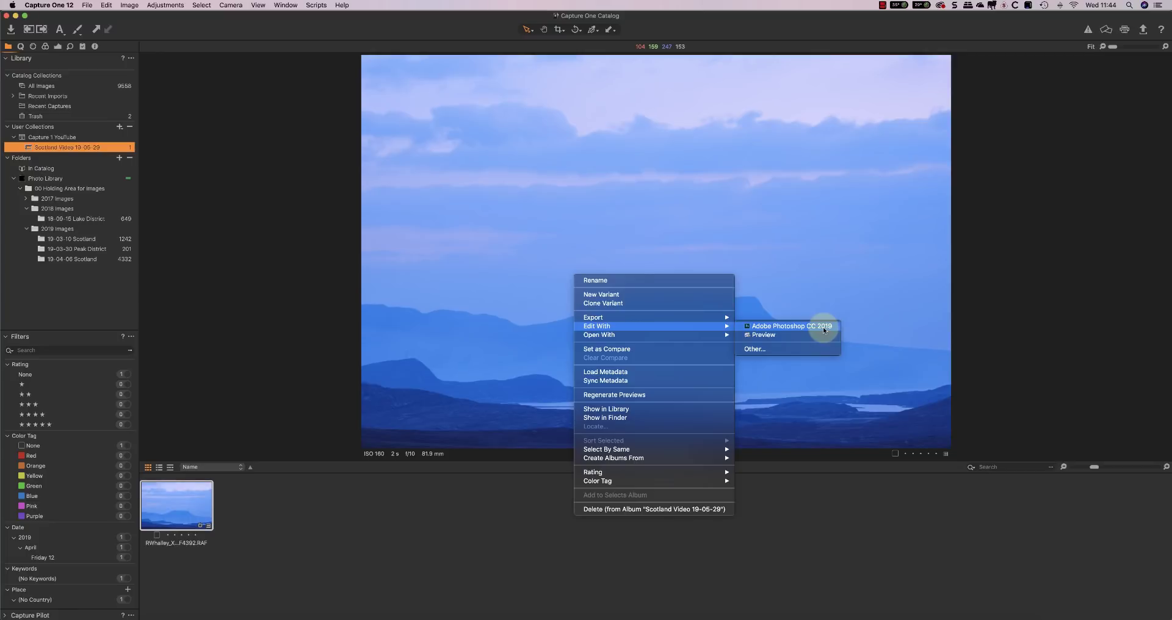
left_click(771, 350)
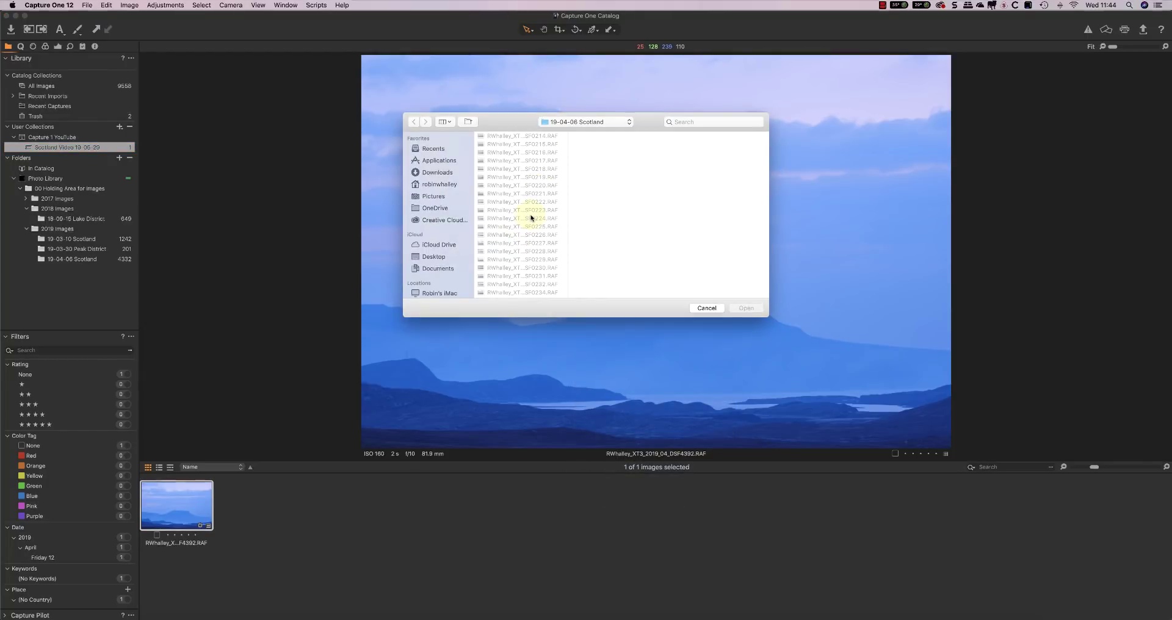
left_click(707, 308)
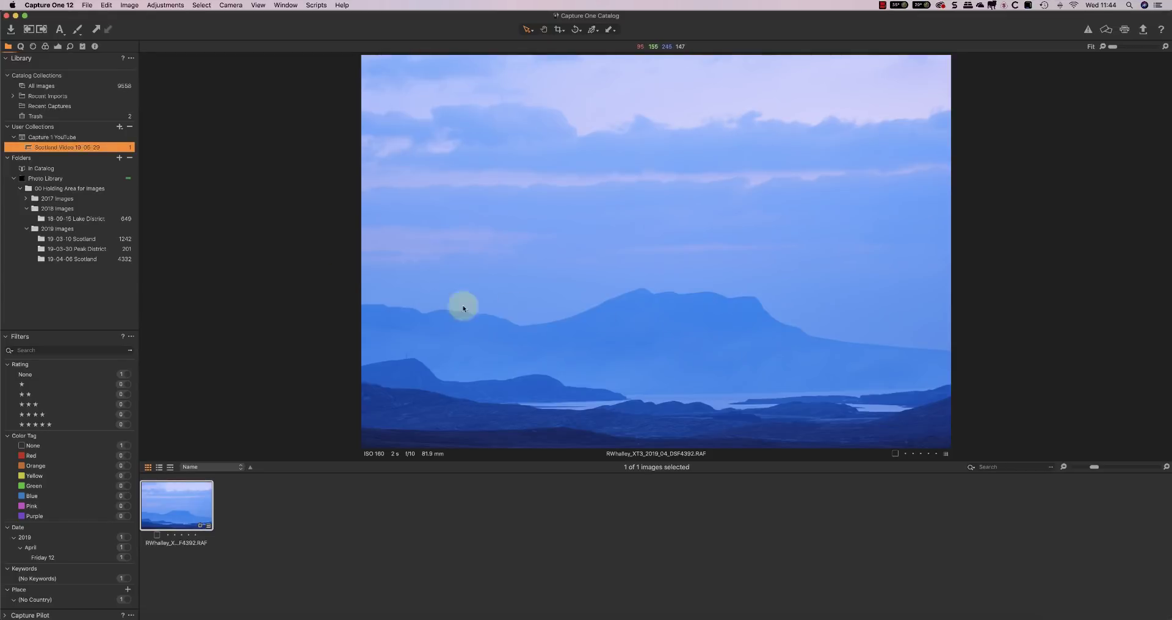
- Open Preferences and allow Viveza 2 under Plugins > Open With Menu
left_click(55, 6)
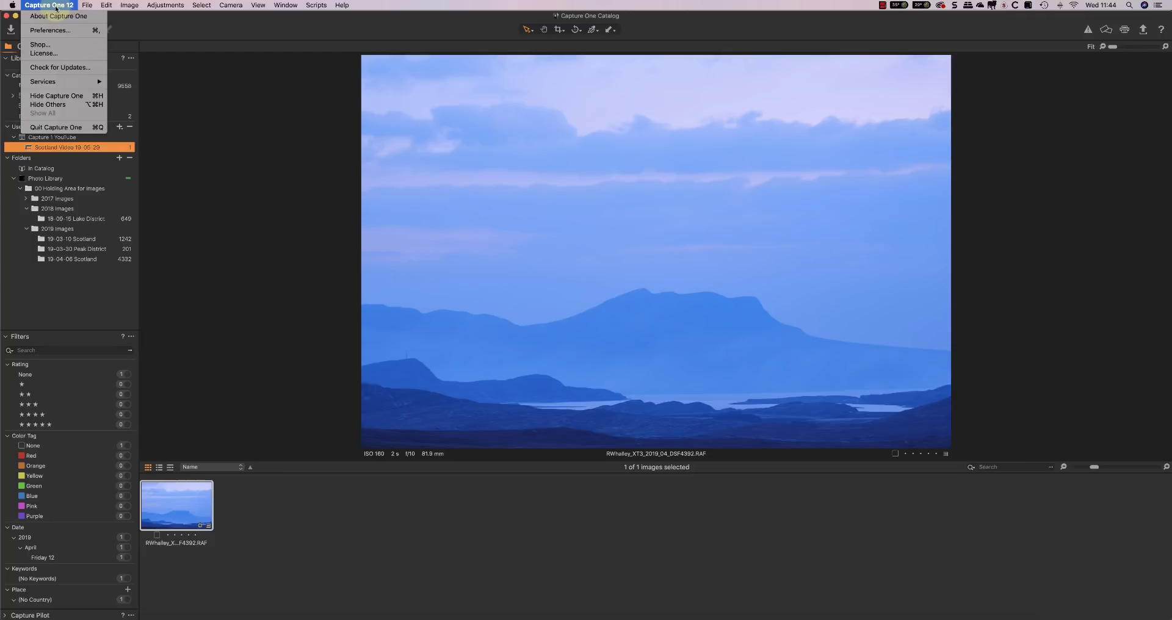
left_click(60, 31)
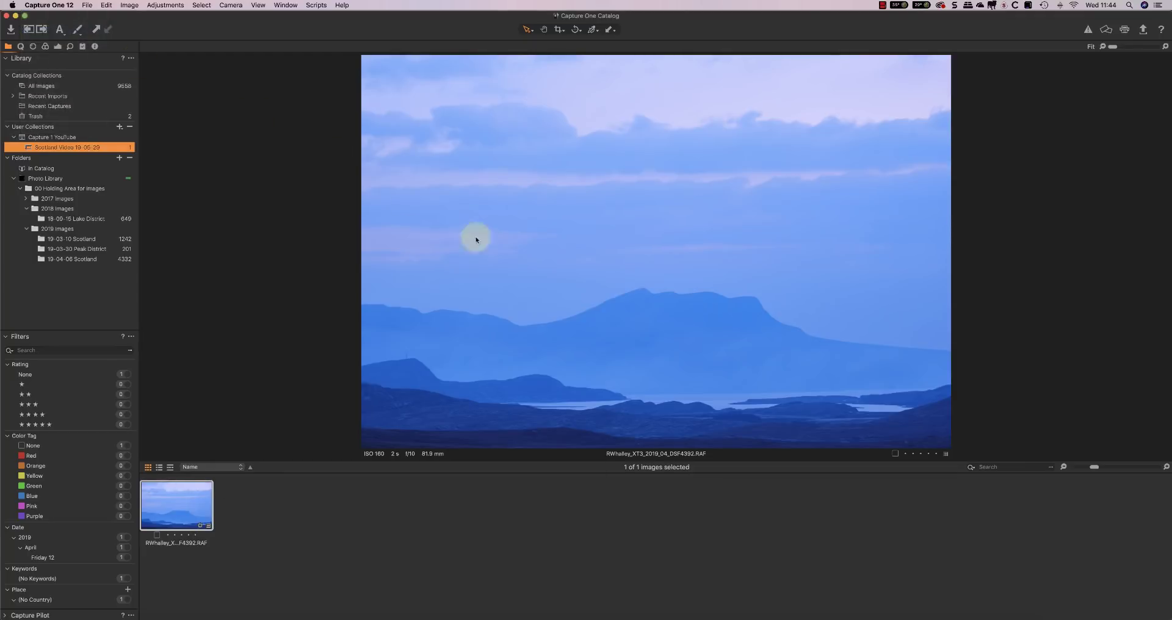
left_click_drag(487, 182, 621, 178)
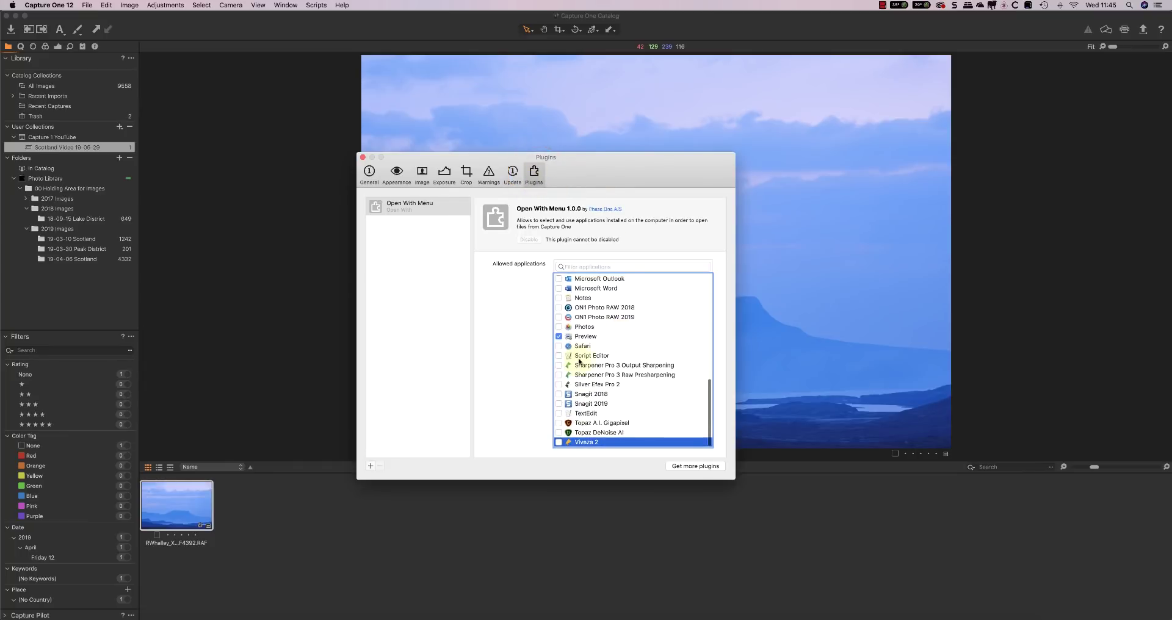
scroll(580, 360, "up", 5)
scroll(579, 361, "up", 3)
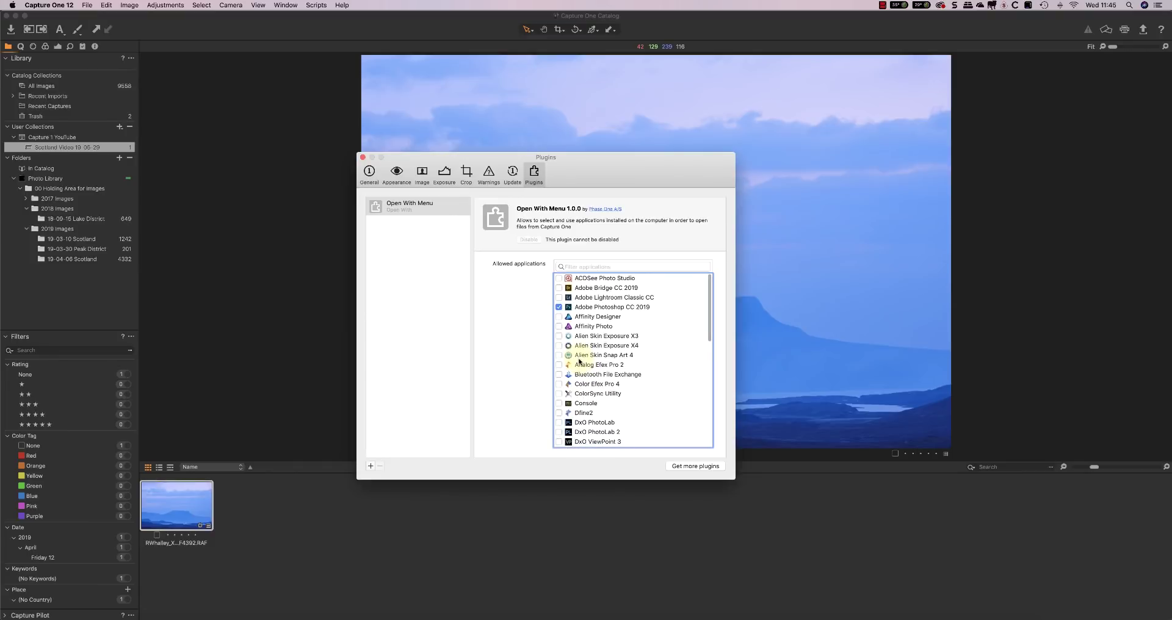
scroll(580, 361, "down", 3)
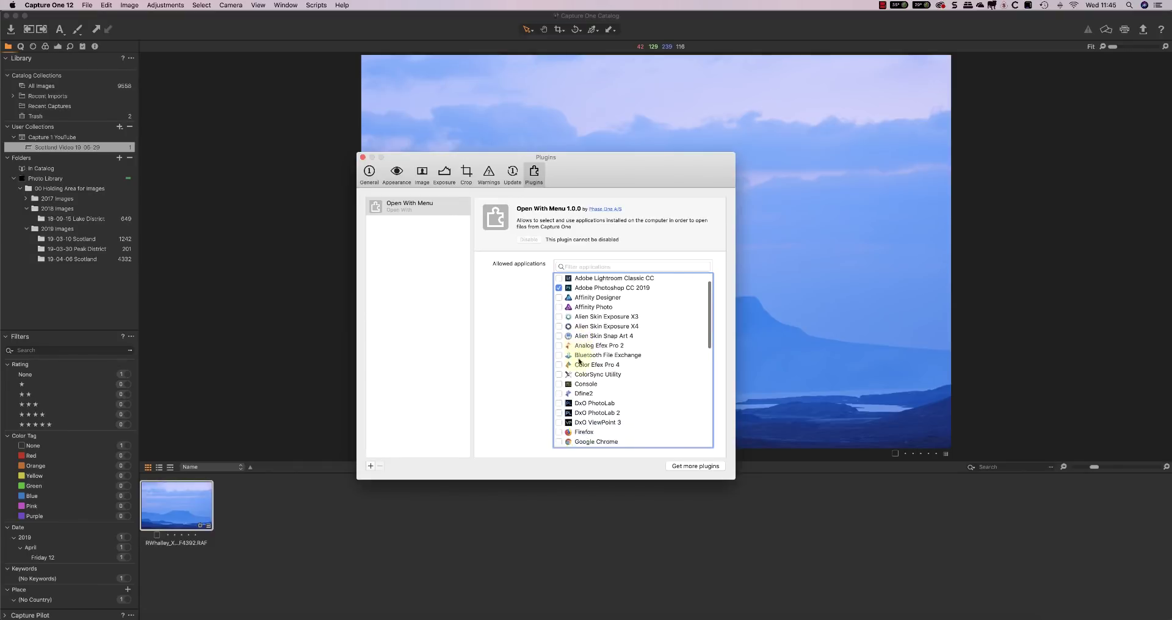
scroll(579, 361, "down", 10)
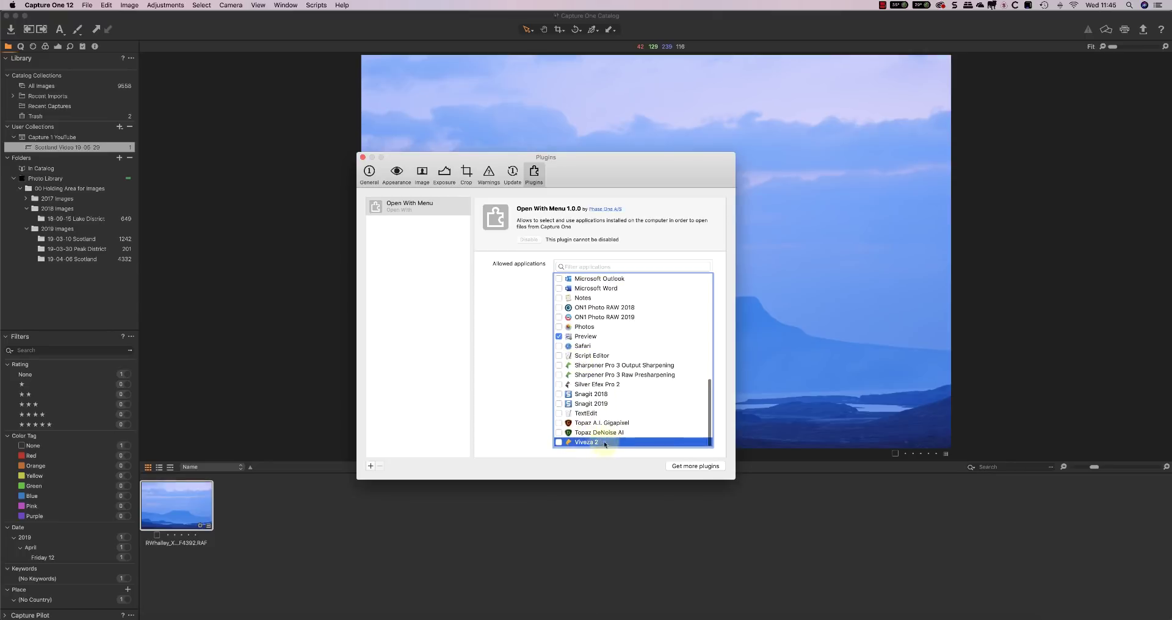
left_click(559, 442)
- Review the allowed Open With applications, including Color Efex Pro 4, and close Preferences
scroll(649, 372, "up", 3)
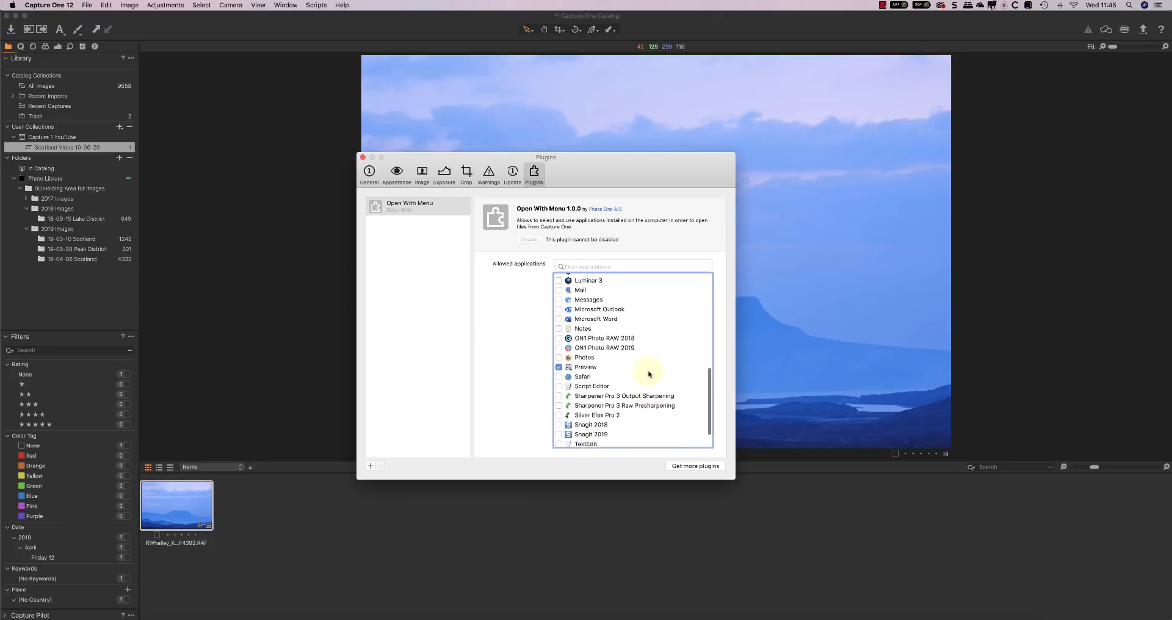
scroll(649, 372, "up", 3)
scroll(649, 373, "up", 2)
scroll(648, 373, "up", 3)
scroll(647, 373, "up", 5)
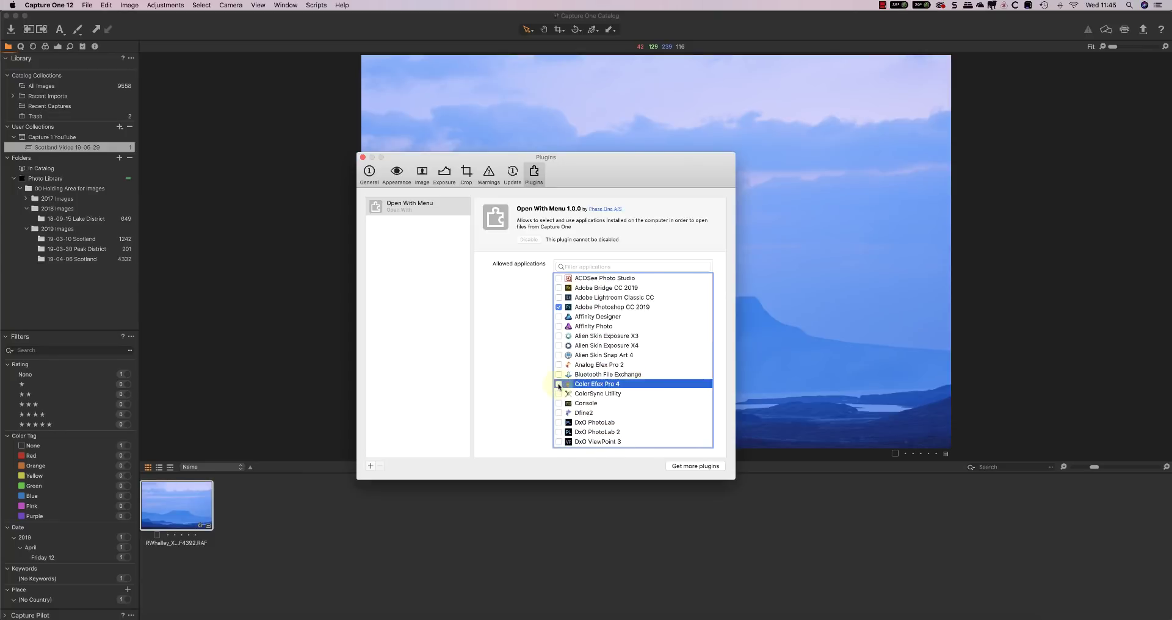
scroll(641, 388, "down", 5)
scroll(643, 390, "down", 5)
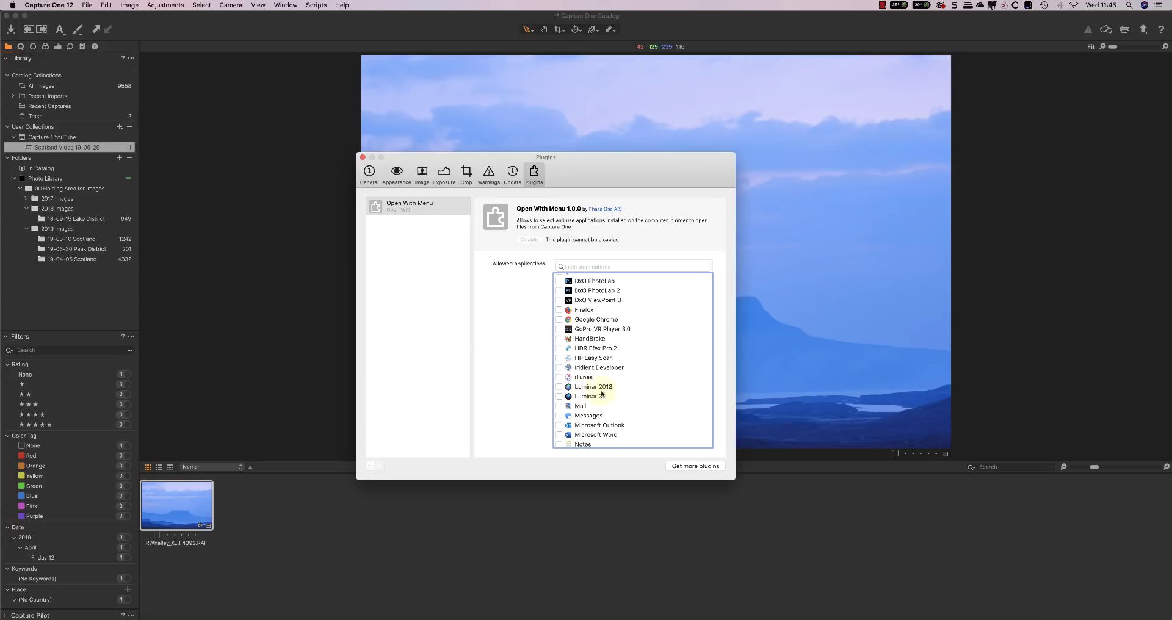
scroll(644, 379, "up", 8)
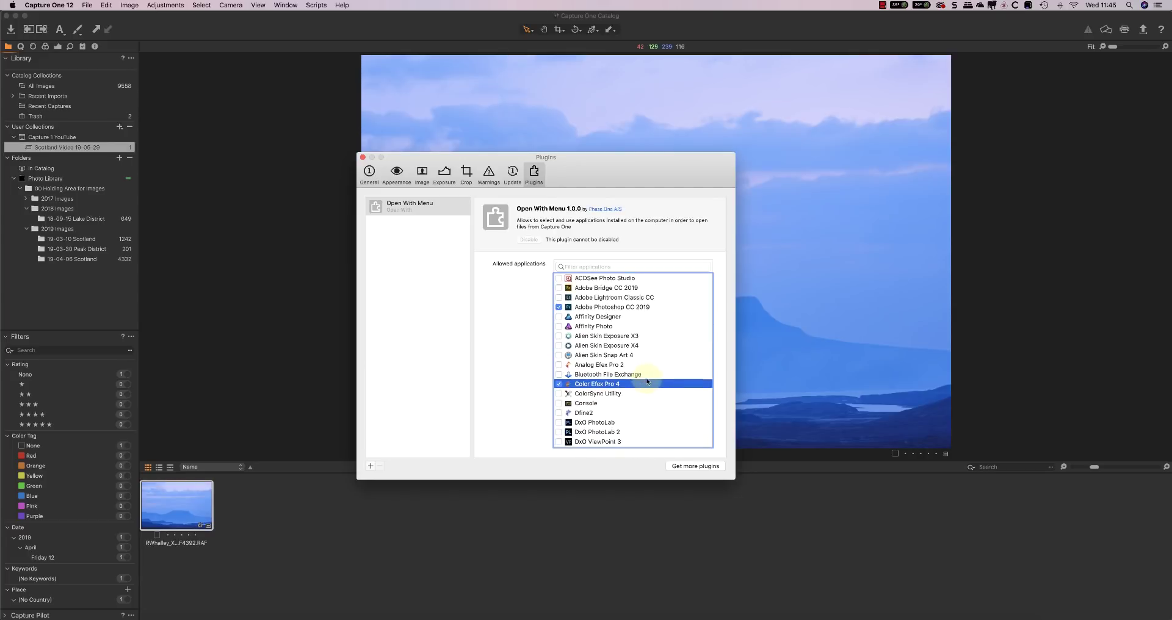
scroll(644, 380, "down", 2)
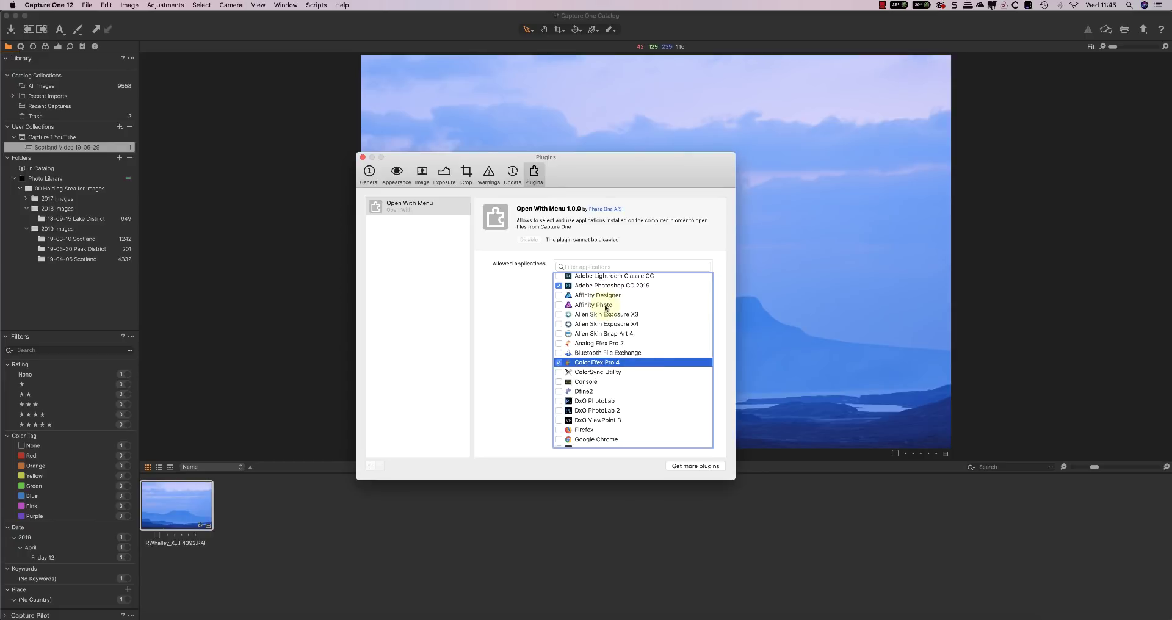
left_click(363, 157)
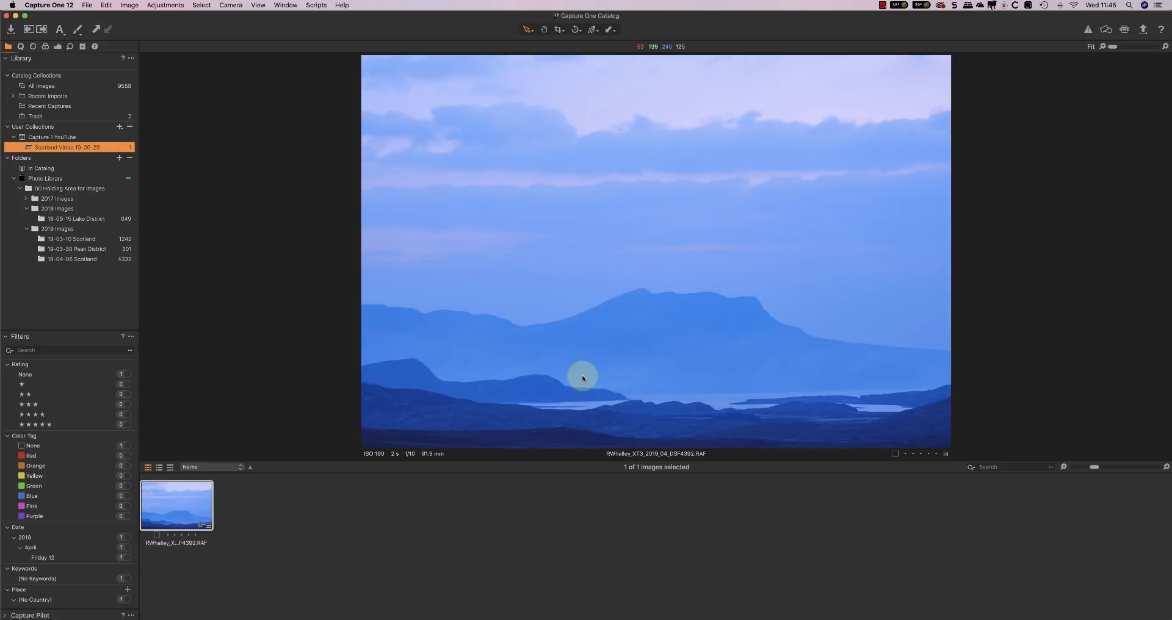
- Choose Edit With > Viveza2 for the Scotland photo
right_click(562, 304)
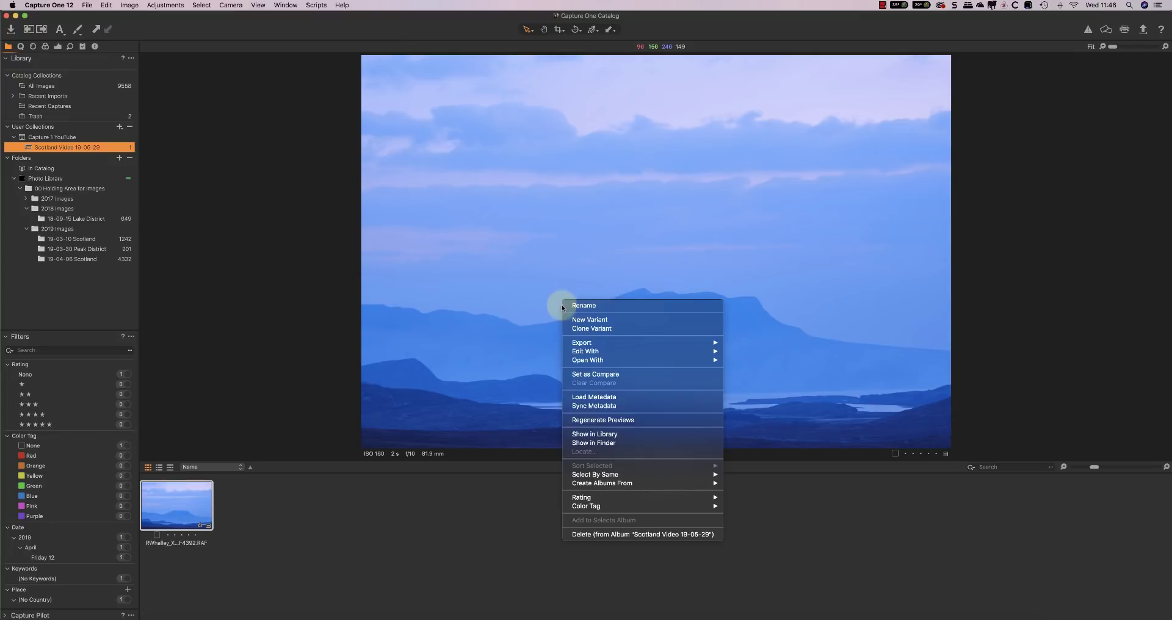
mouse_move(585, 350)
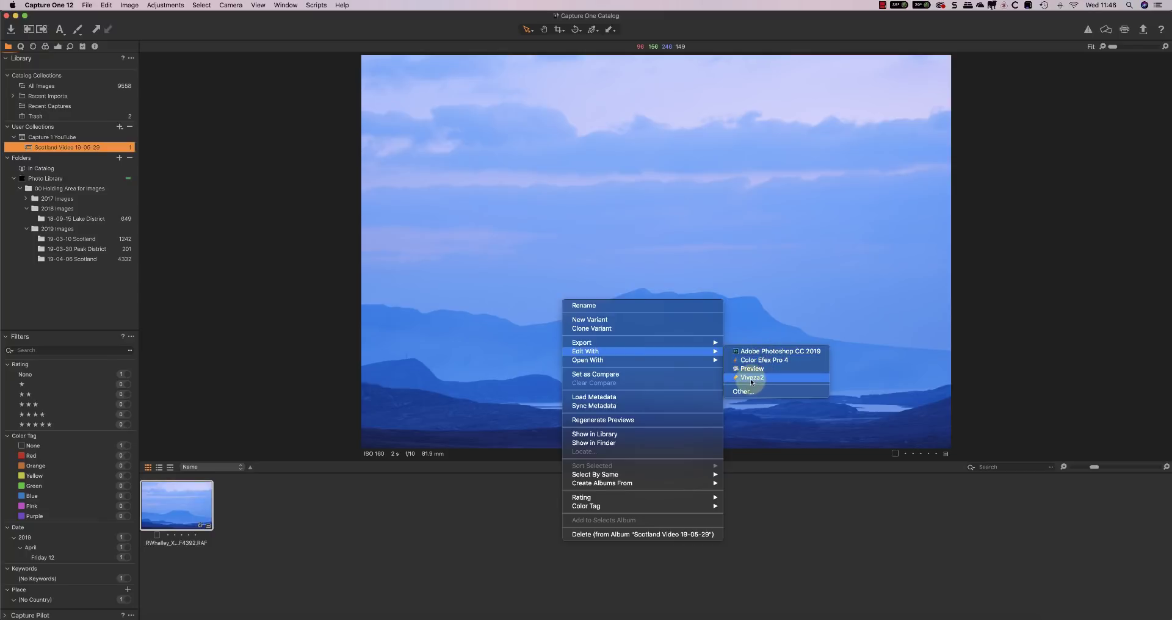
left_click(749, 377)
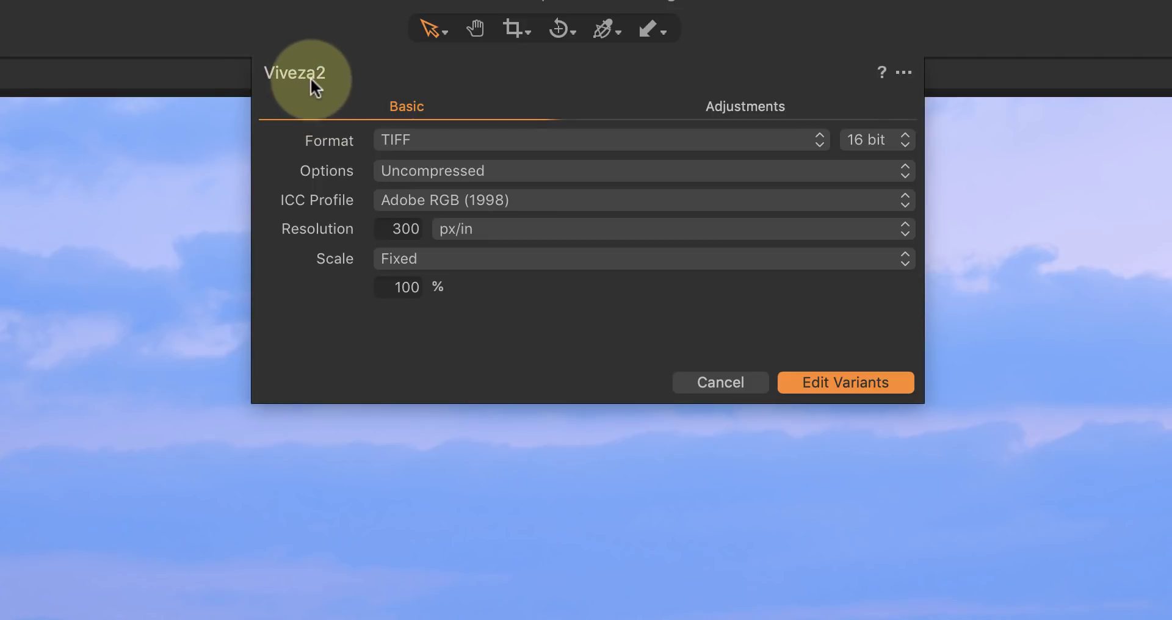
- Keep TIFF as the variant format, 16-bit uncompressed Adobe RGB (1998)
left_click(450, 139)
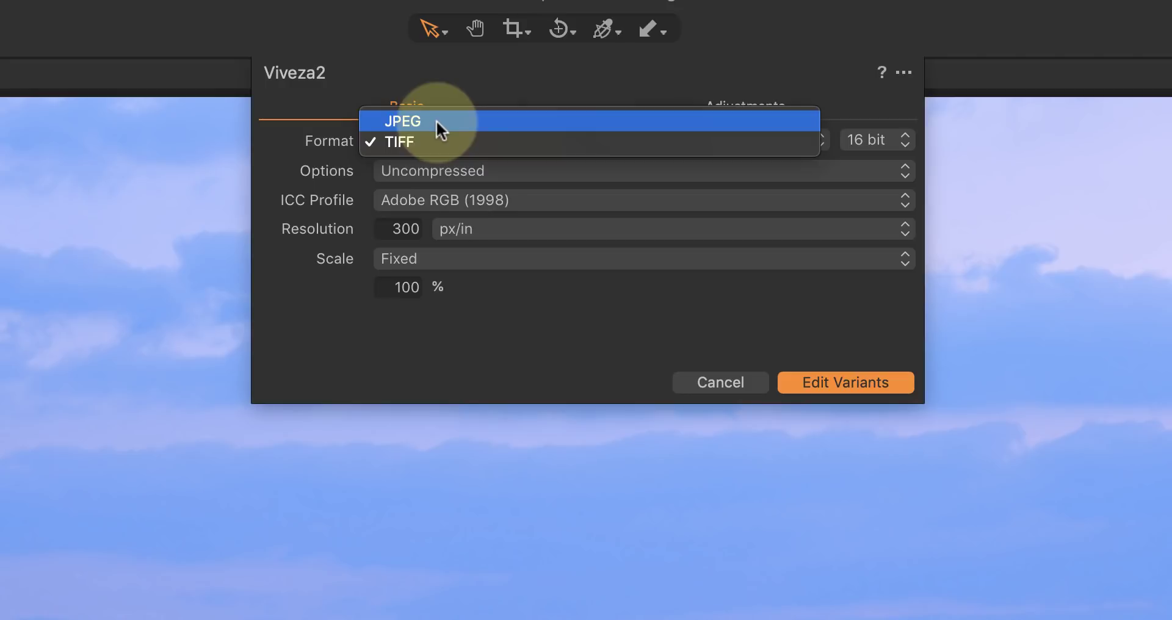
left_click(428, 134)
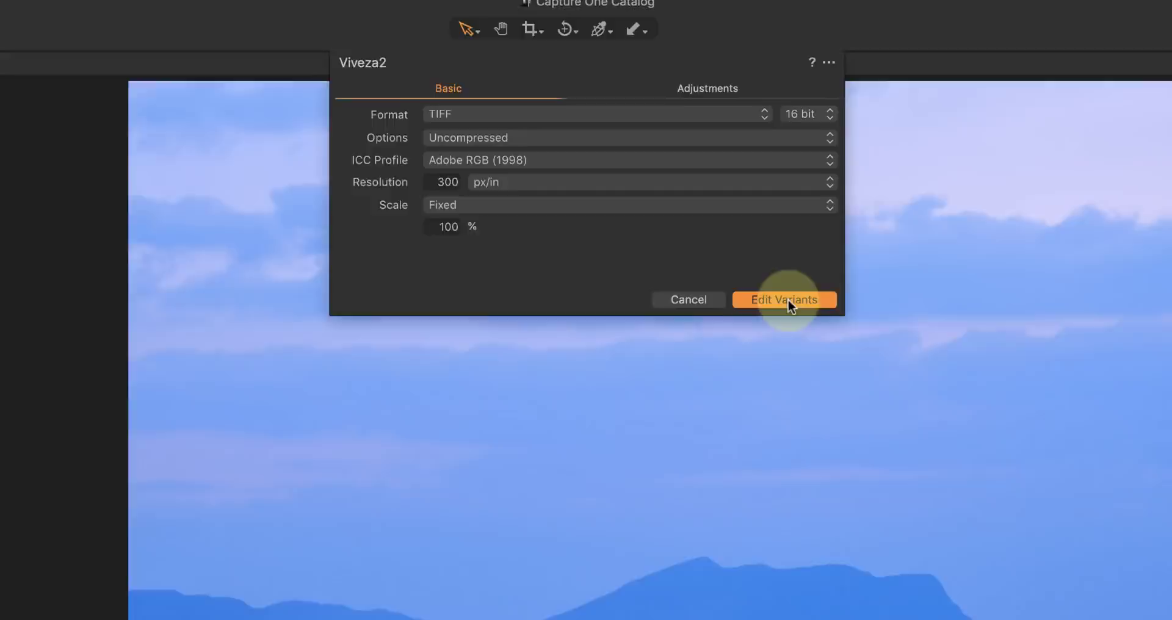
- Open the TIFF variant in Viveza 2 and place an enlarged control point in the sky
left_click(850, 381)
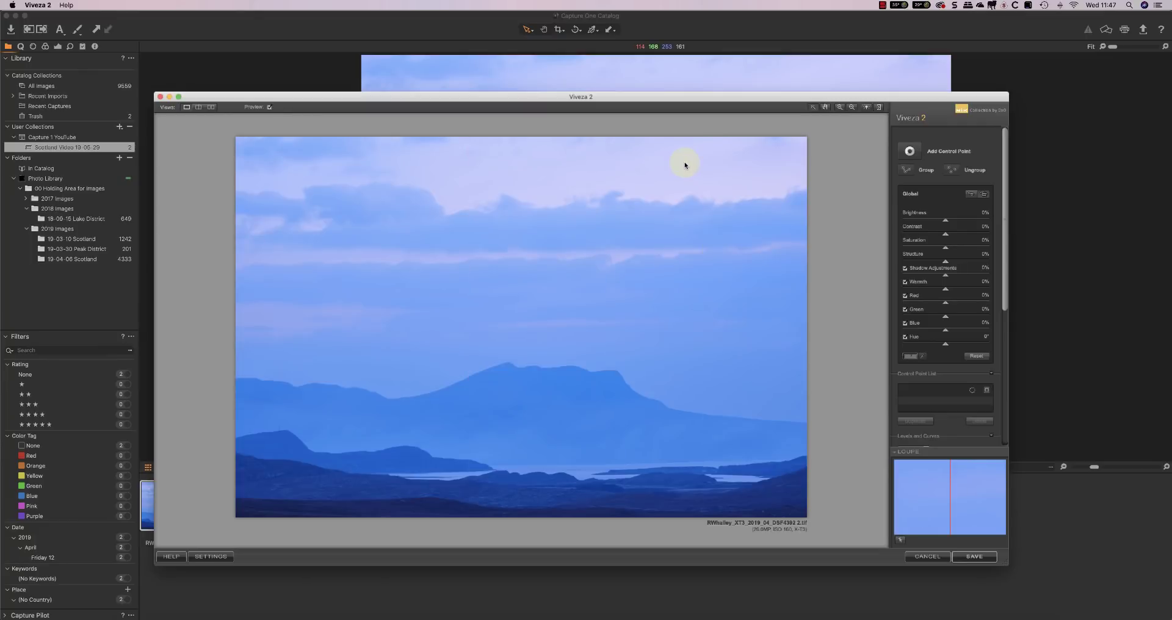
left_click(911, 153)
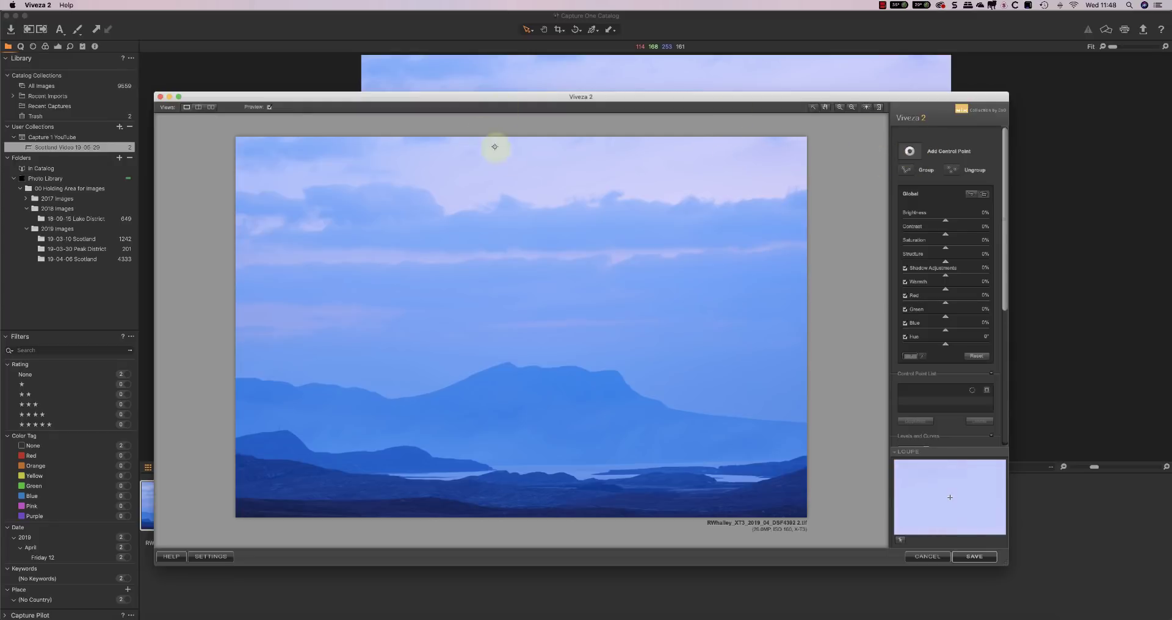
left_click(554, 178)
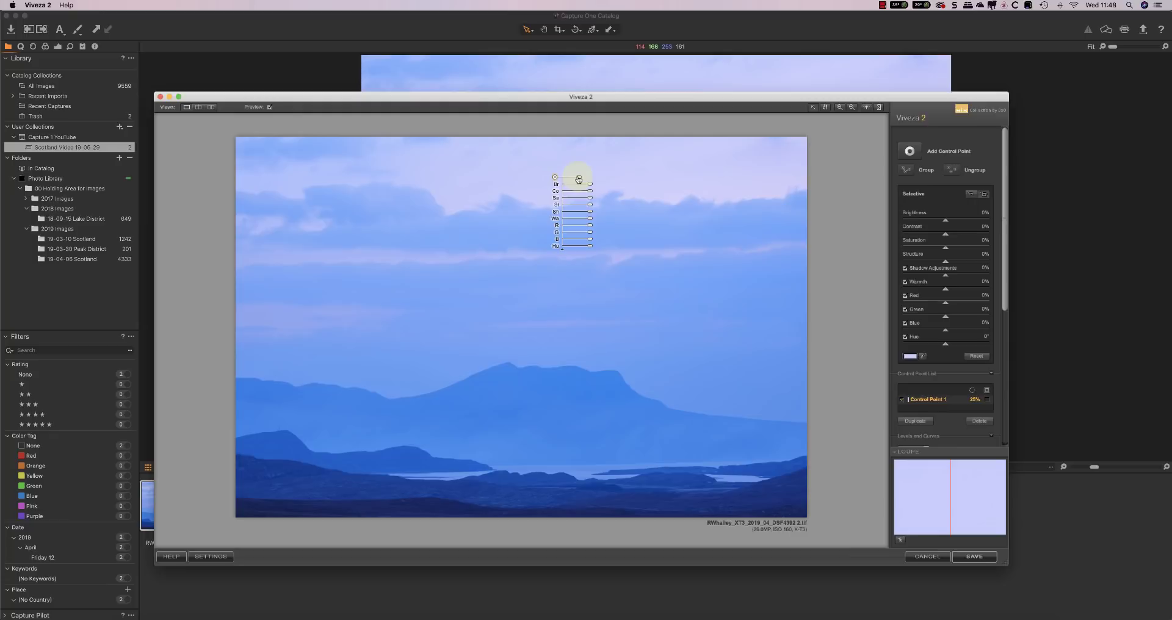
left_click_drag(579, 179, 591, 180)
left_click_drag(557, 181, 538, 177)
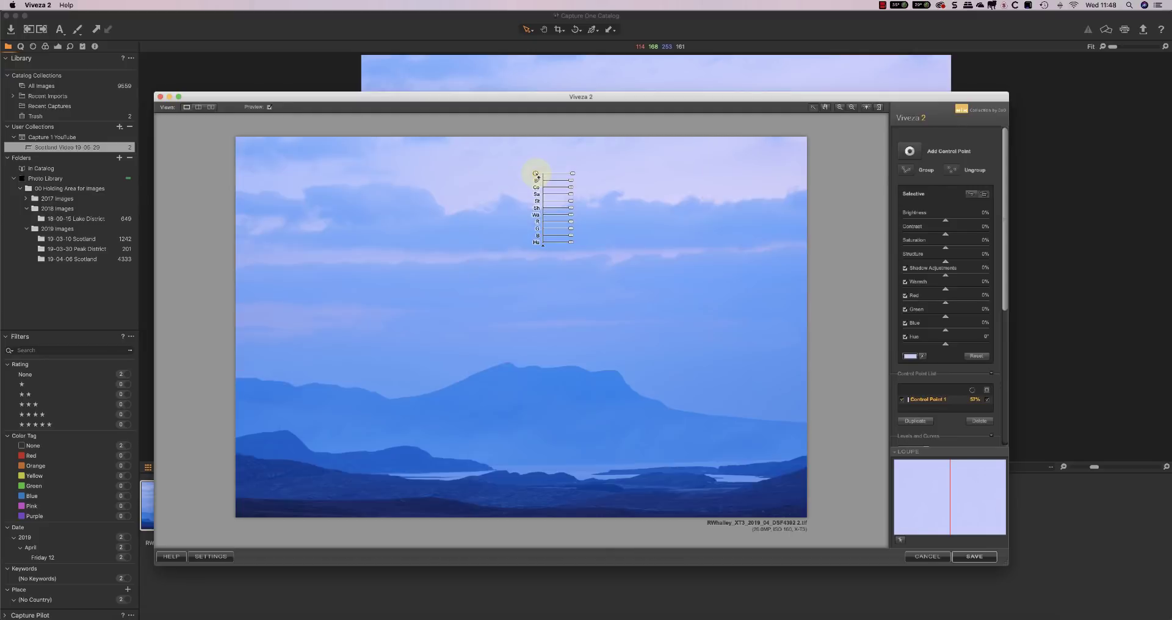
- Raise the point's Warmth and Red, move it right, and copy it to the left sky
left_click_drag(571, 215, 575, 218)
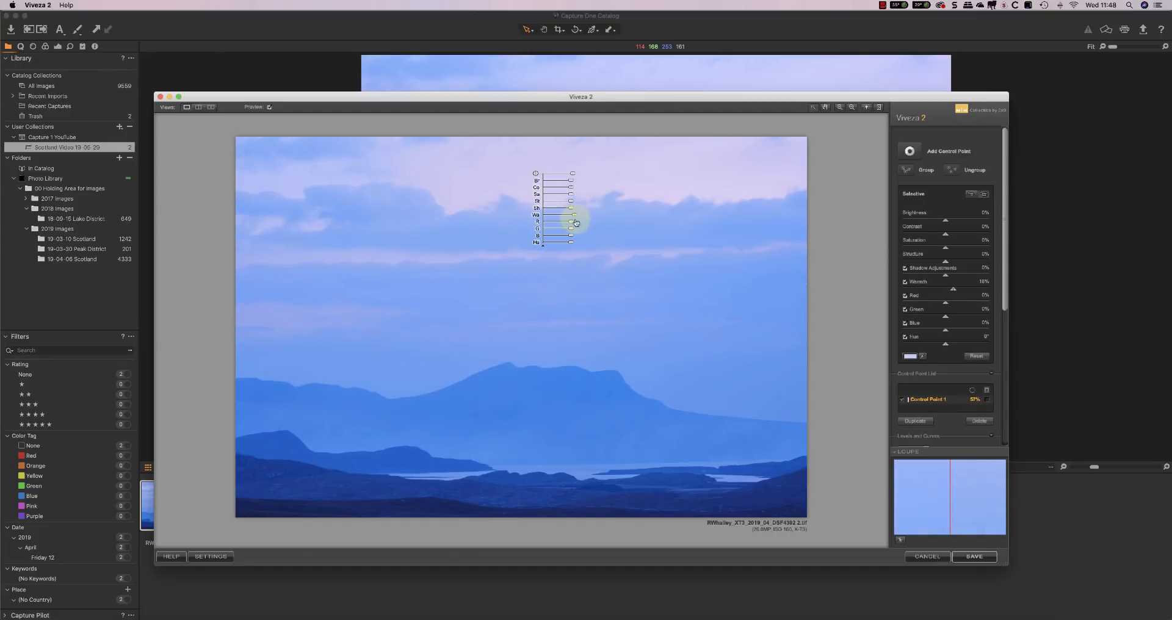
left_click_drag(571, 225, 575, 237)
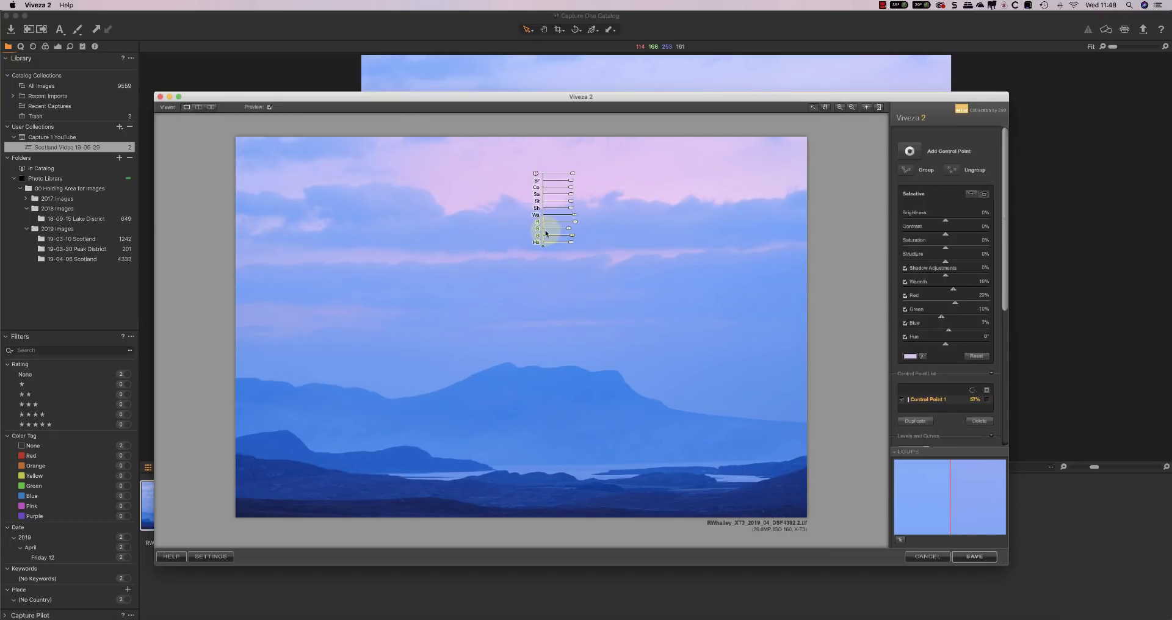
left_click_drag(535, 173, 643, 174)
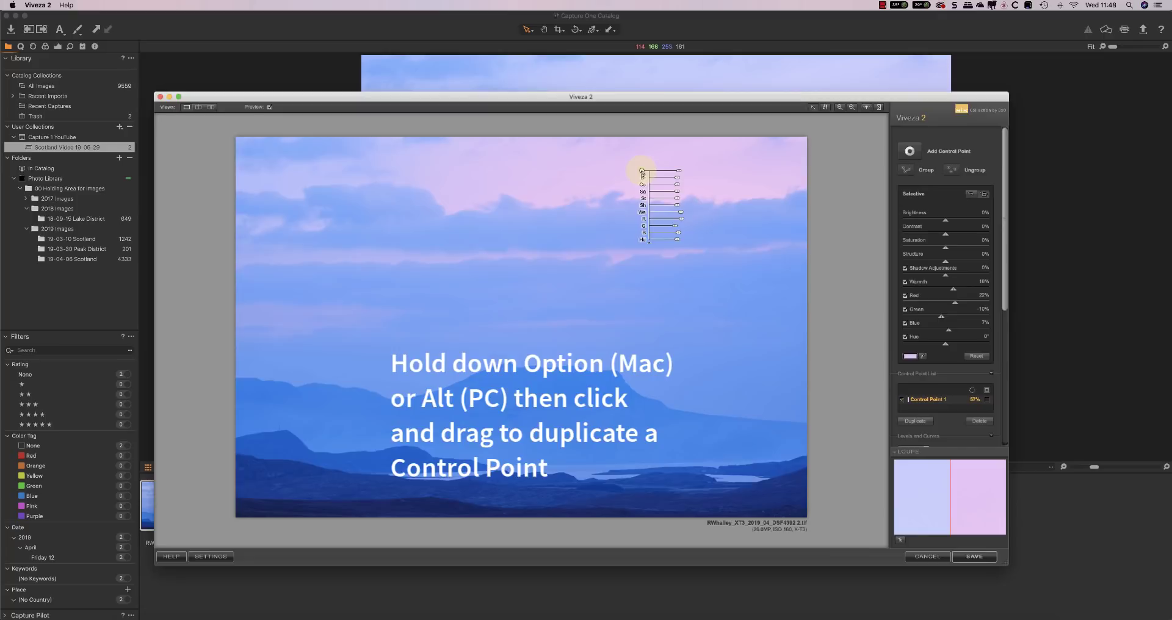
left_click_drag(642, 171, 330, 170)
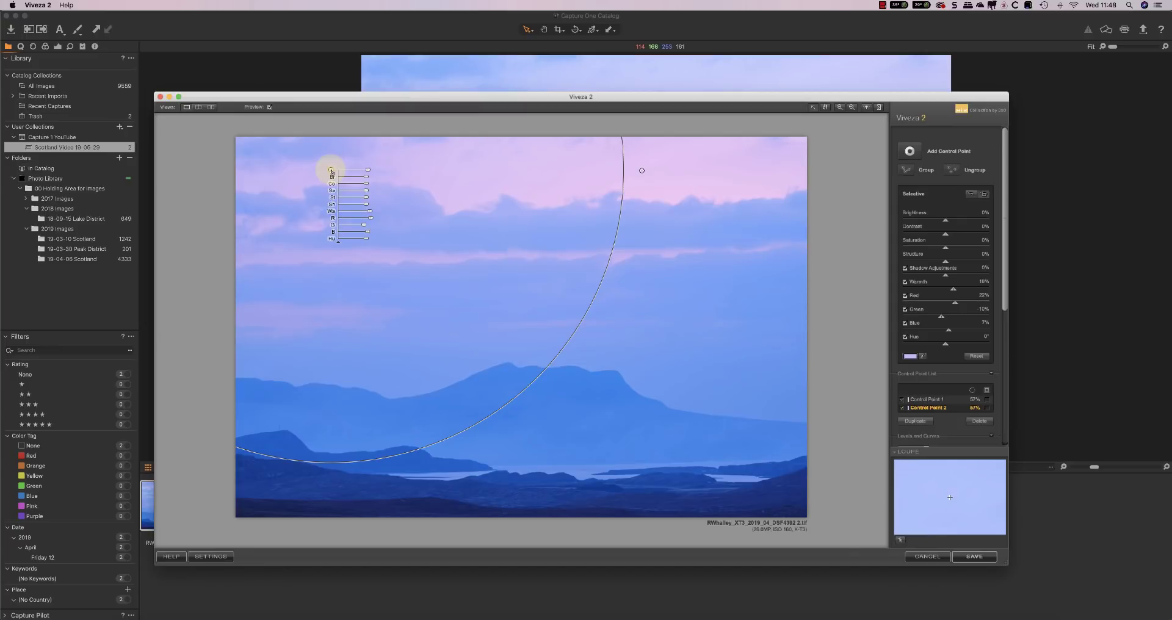
left_click(356, 168)
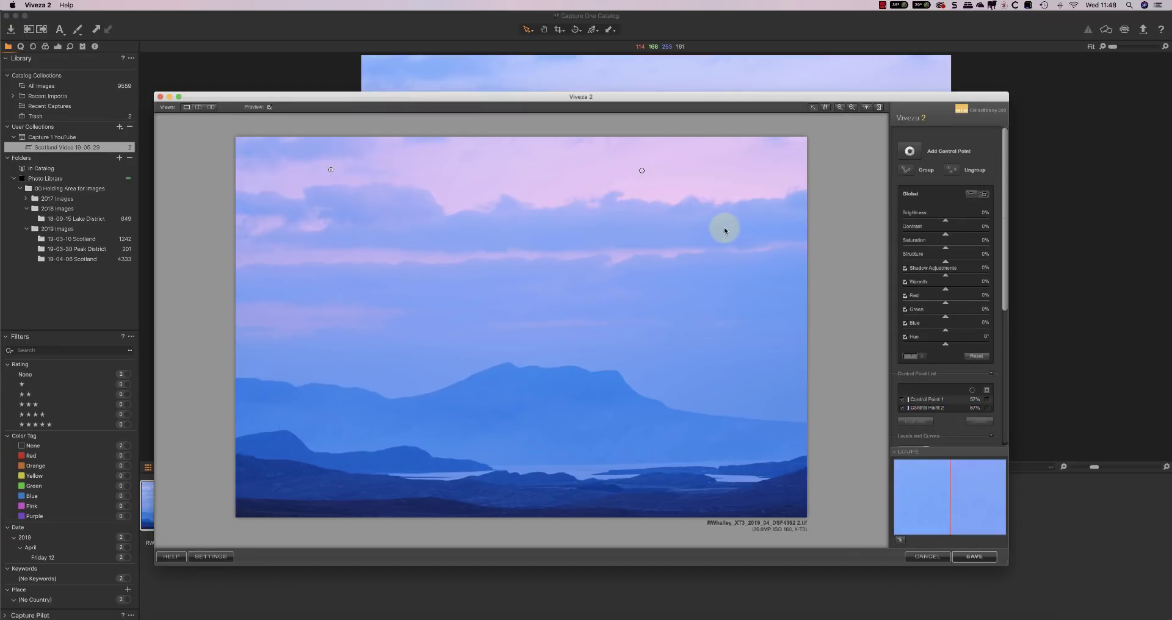
- Raise global Warmth and Saturation slightly, toggling Preview to compare with the original
left_click_drag(945, 288, 949, 292)
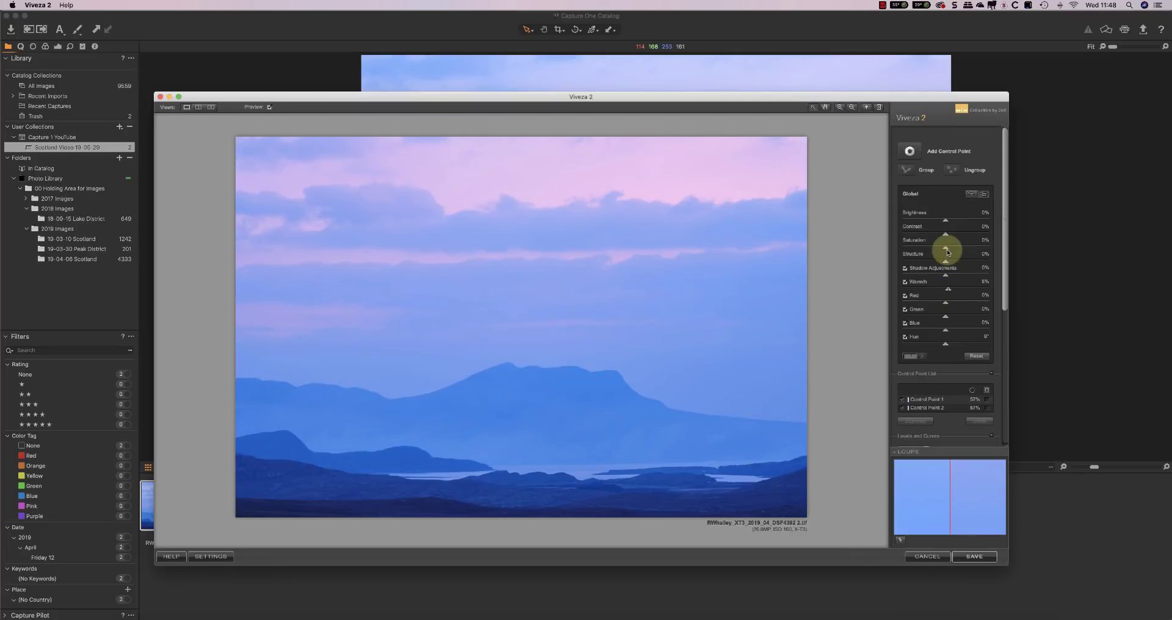
left_click_drag(947, 252, 951, 237)
left_click(269, 108)
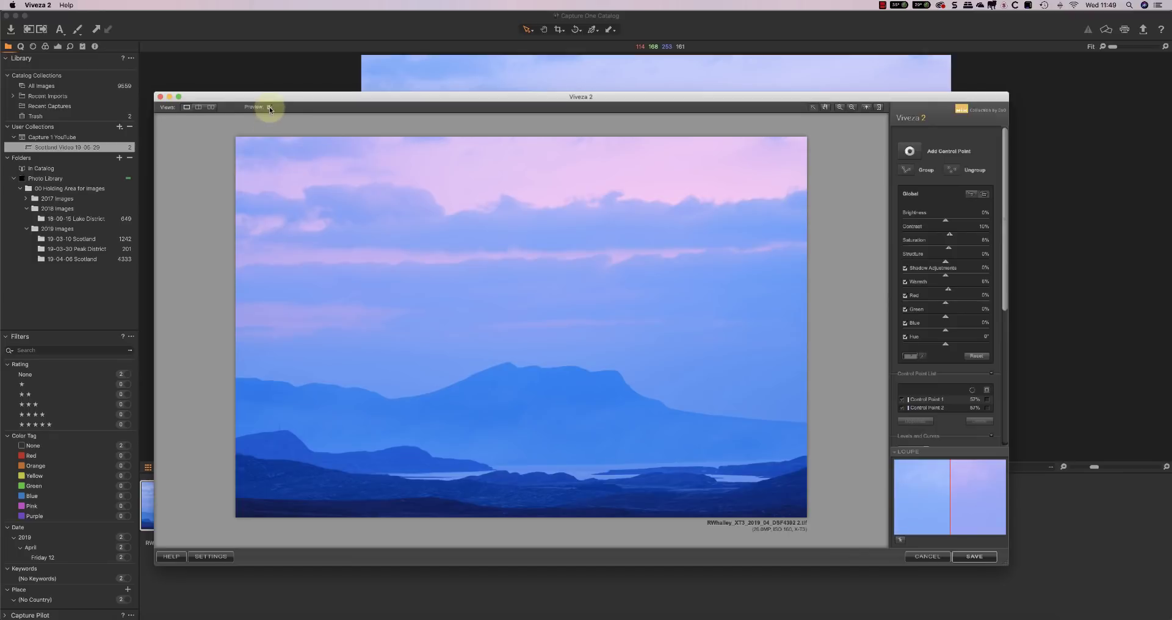
left_click(269, 107)
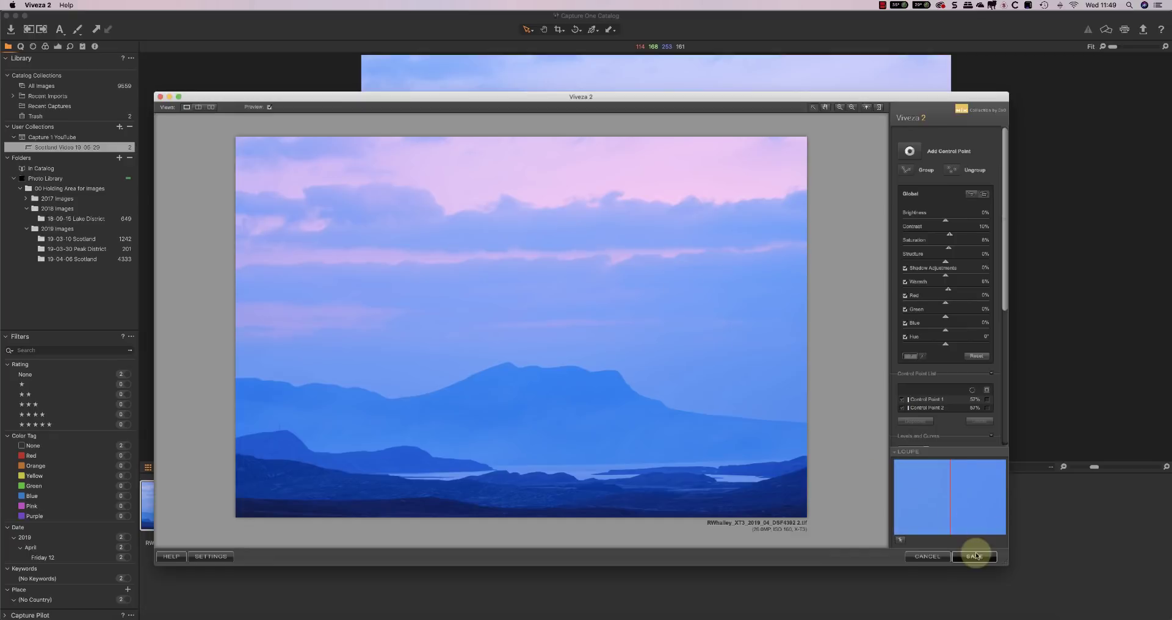
- Save the Viveza edits and view the new TIFF variant beside the original RAF
left_click(976, 556)
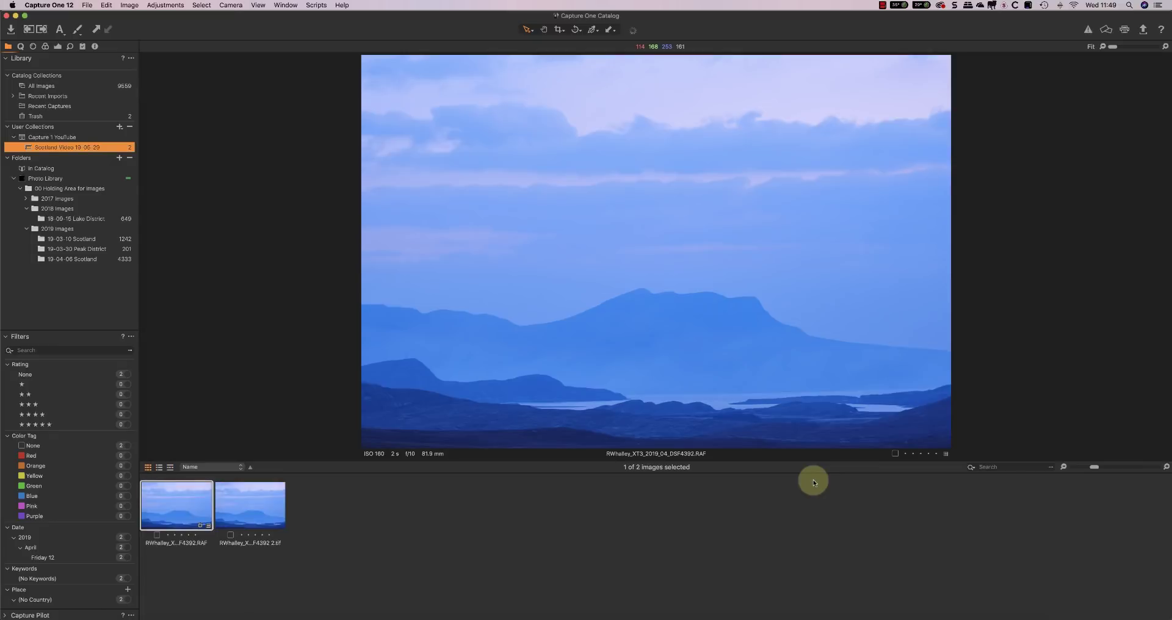
left_click(256, 507)
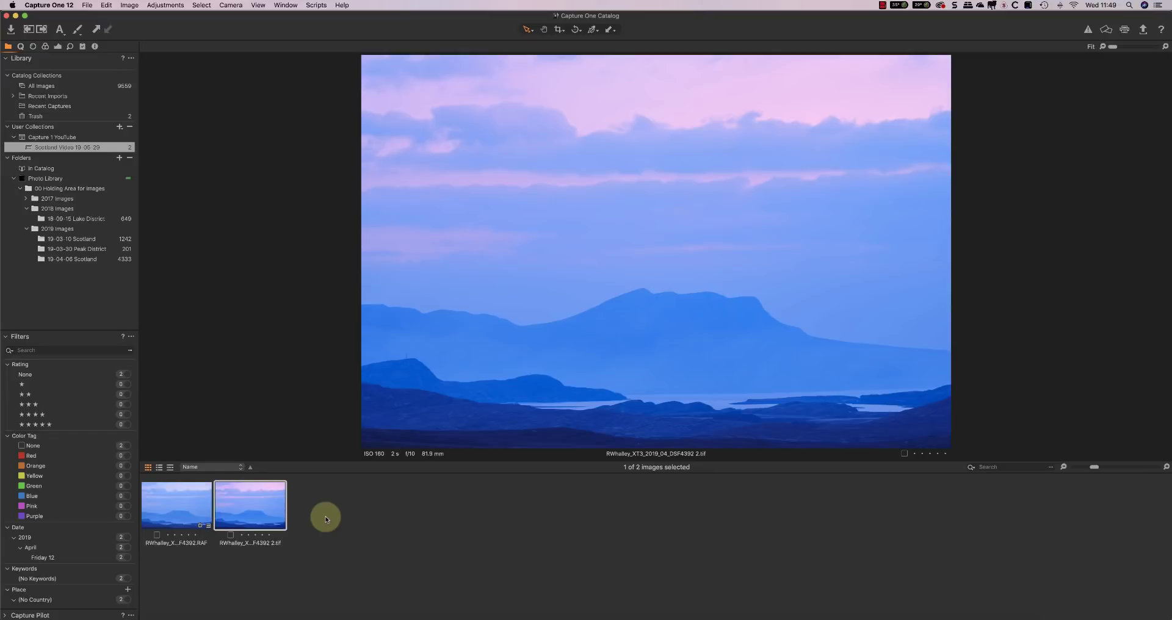
left_click(62, 6)
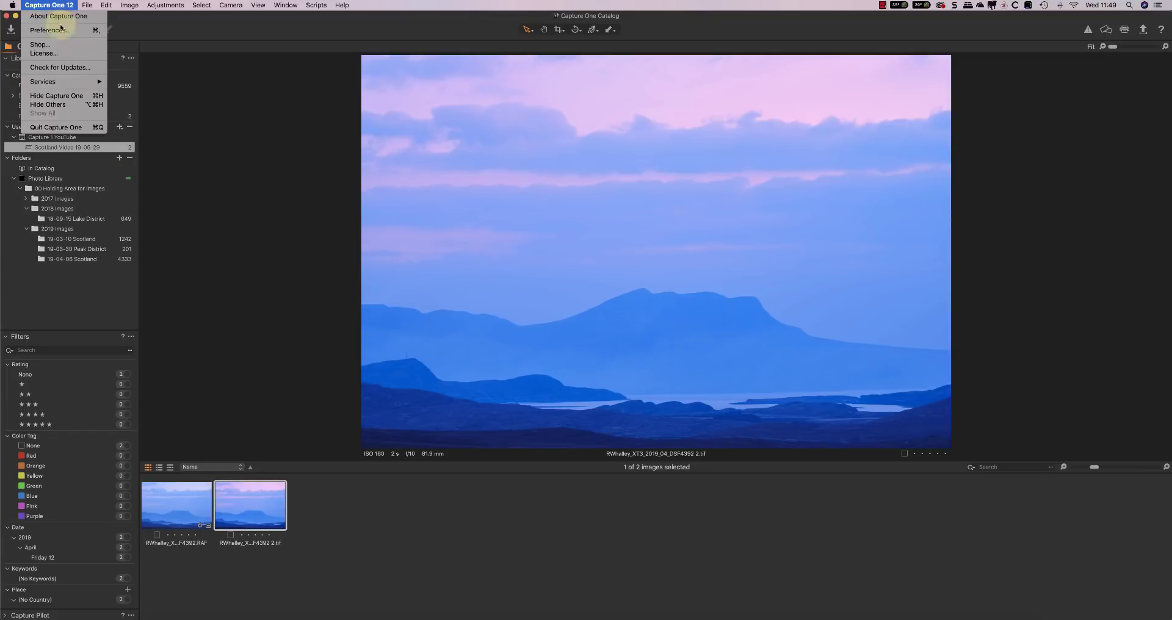
left_click(48, 36)
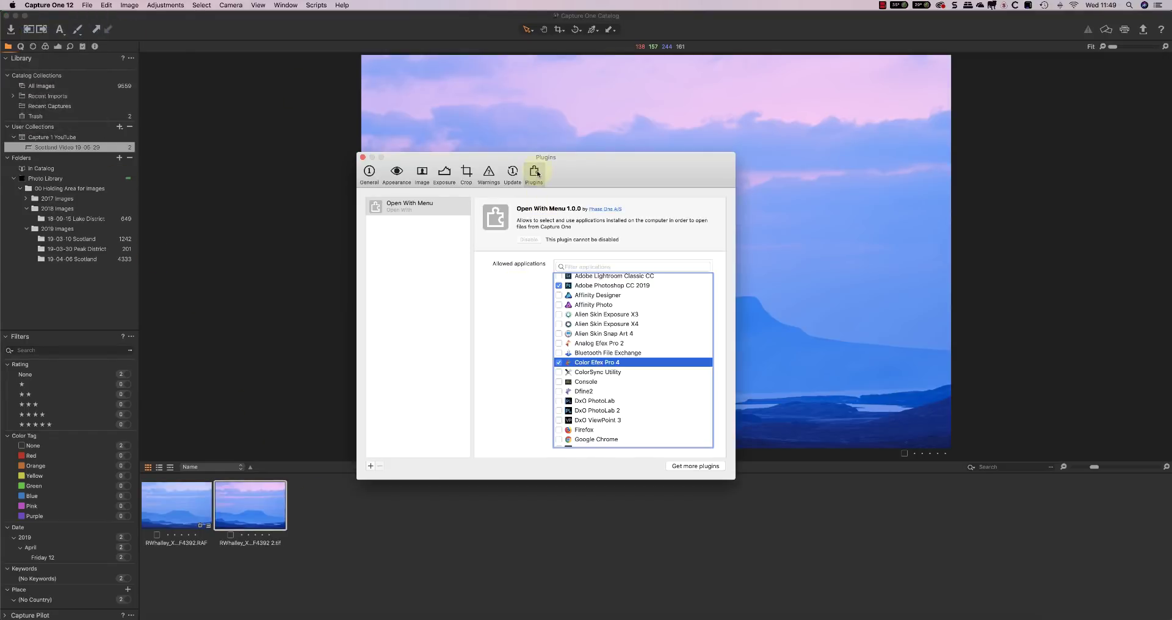
scroll(636, 360, "down", 10)
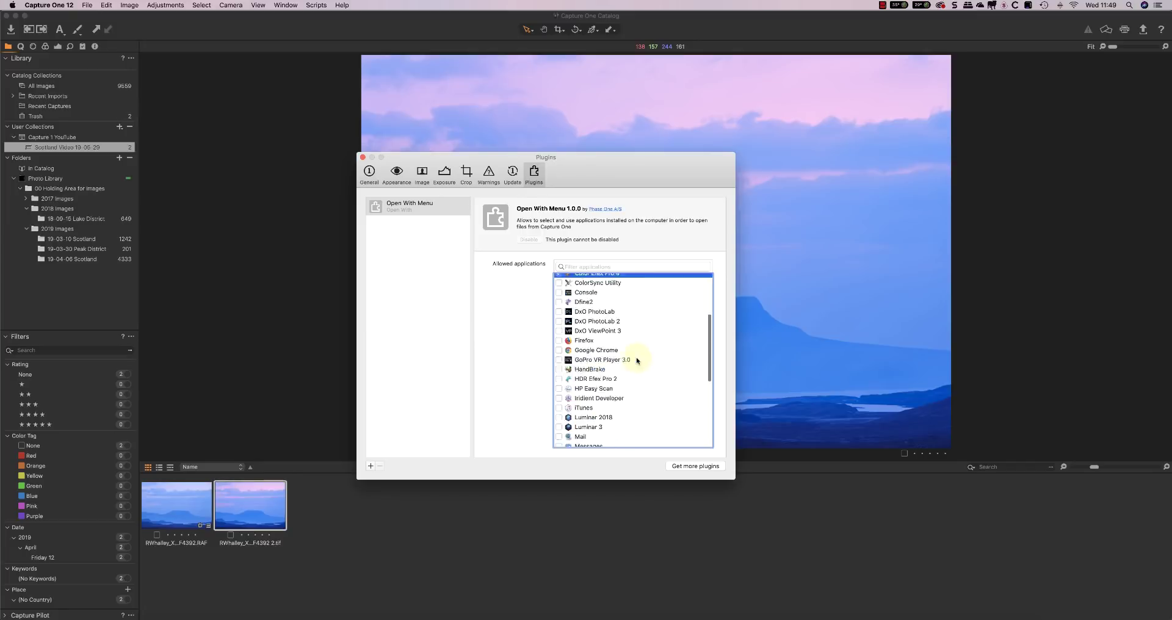
scroll(637, 360, "up", 15)
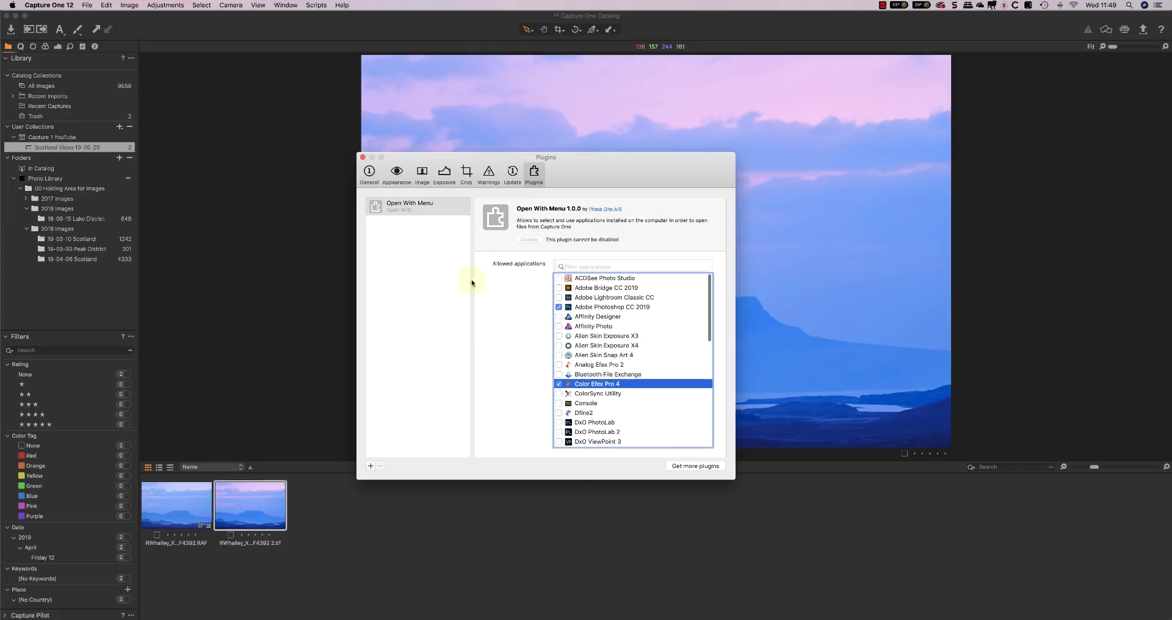
left_click(362, 157)
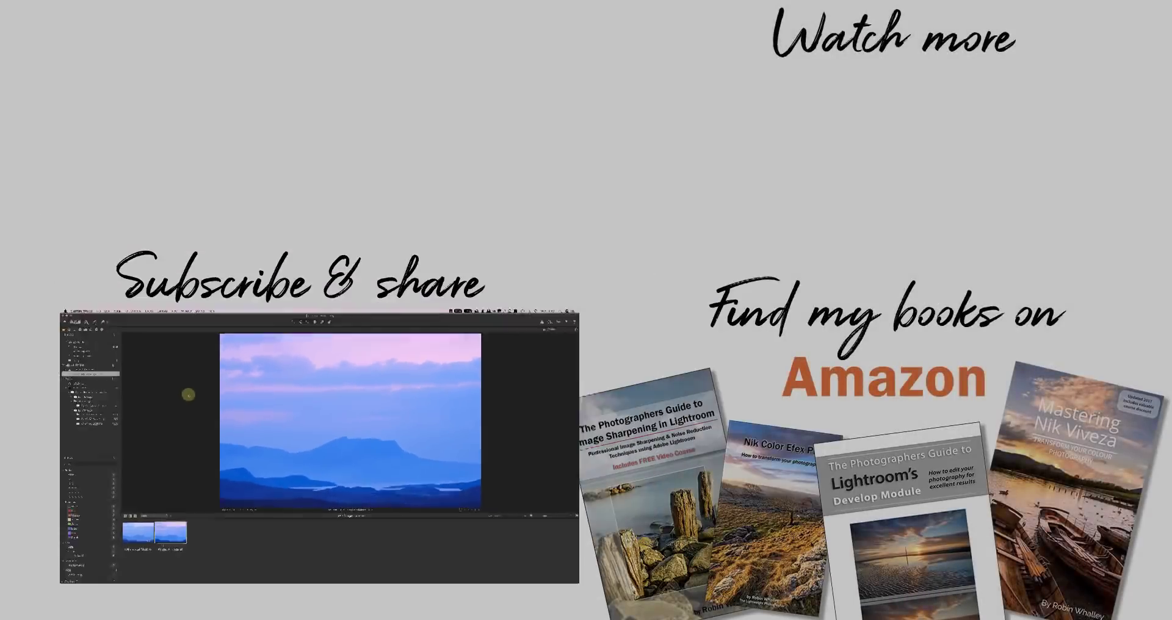